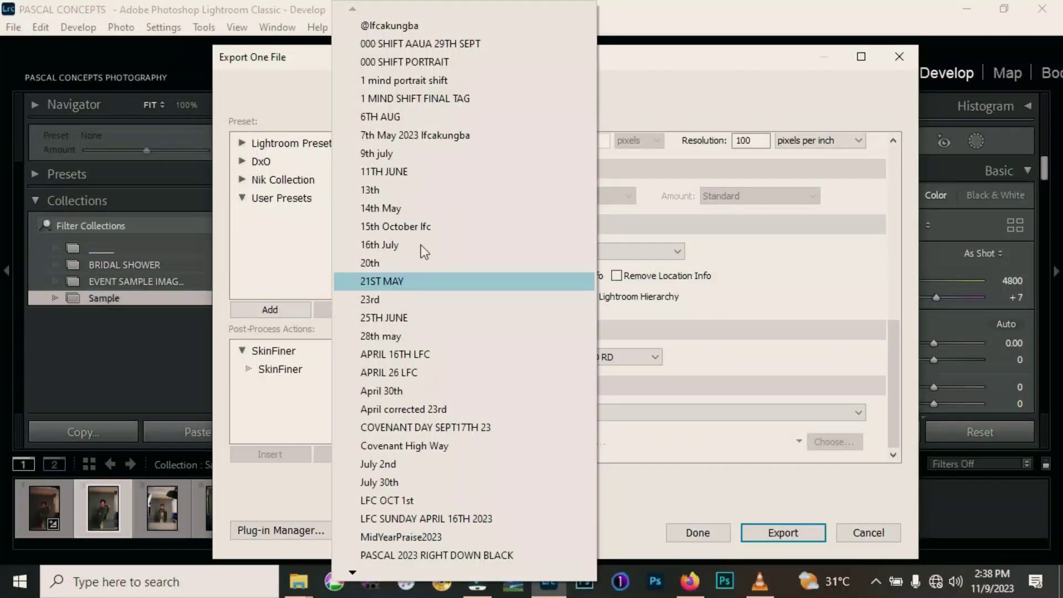
# - Scroll through the saved watermark presets in the Export dialog's Watermark list
pyautogui.moveTo(357, 578)
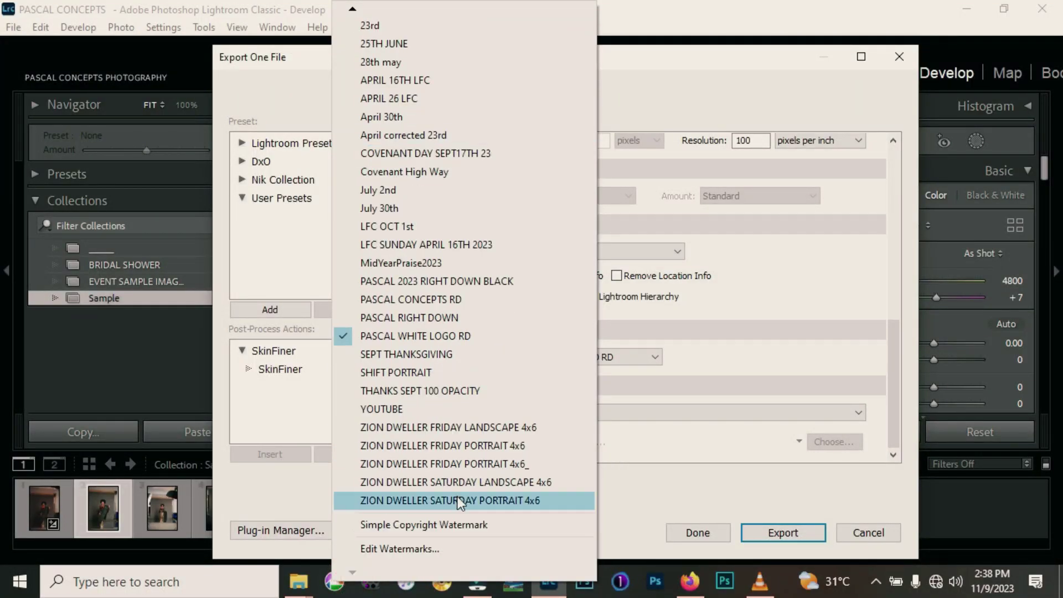
pyautogui.scroll(5, 421, 277)
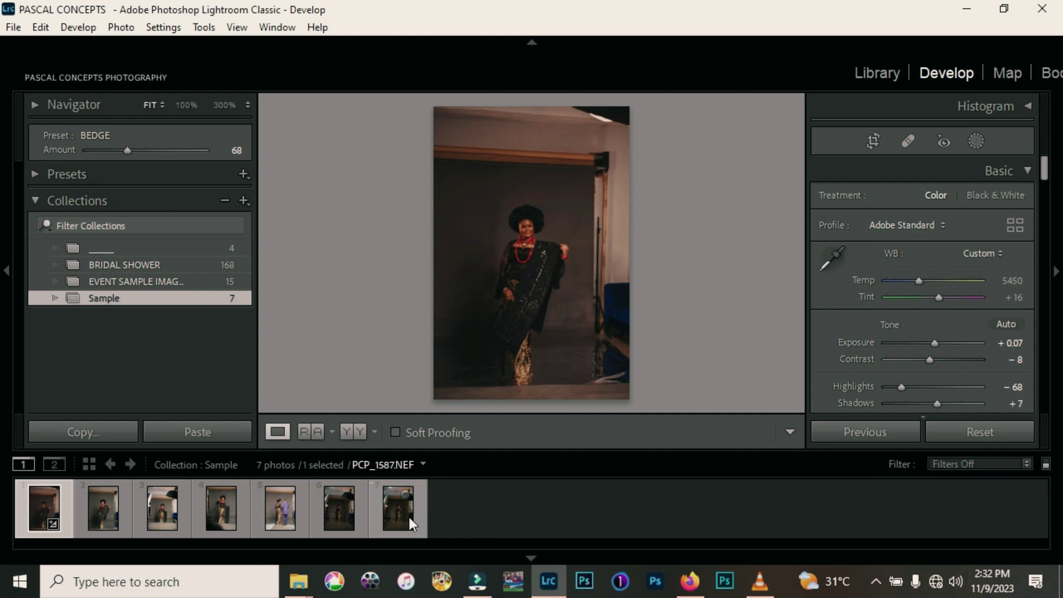
# - Open Edit Watermarks from the Edit menu and replace the Copyright text with YOUTUBE
pyautogui.click(38, 28)
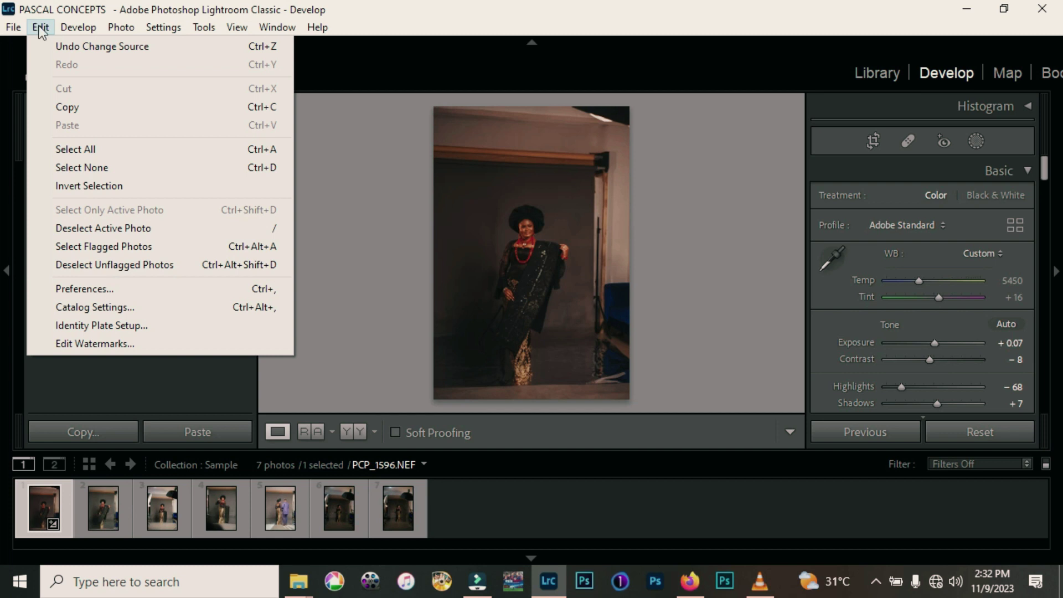
pyautogui.click(112, 345)
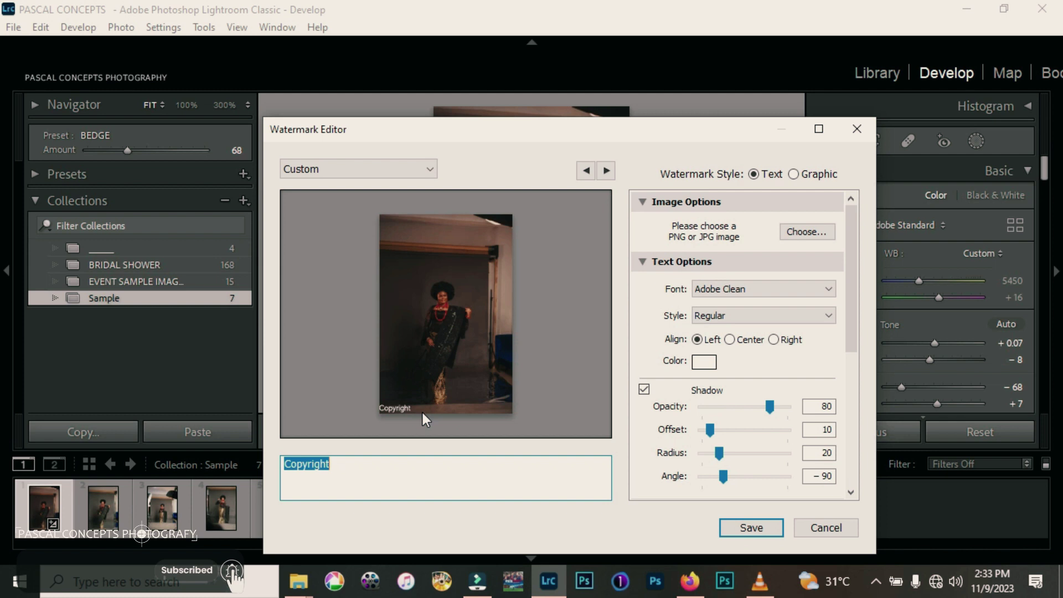
pyautogui.write('YOU')
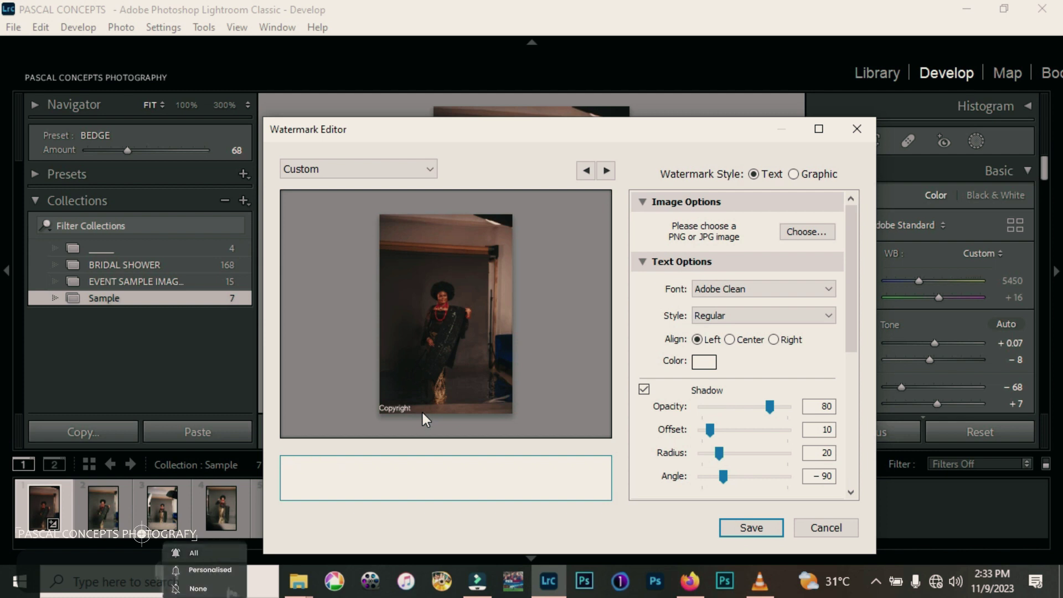
pyautogui.write('TUBE')
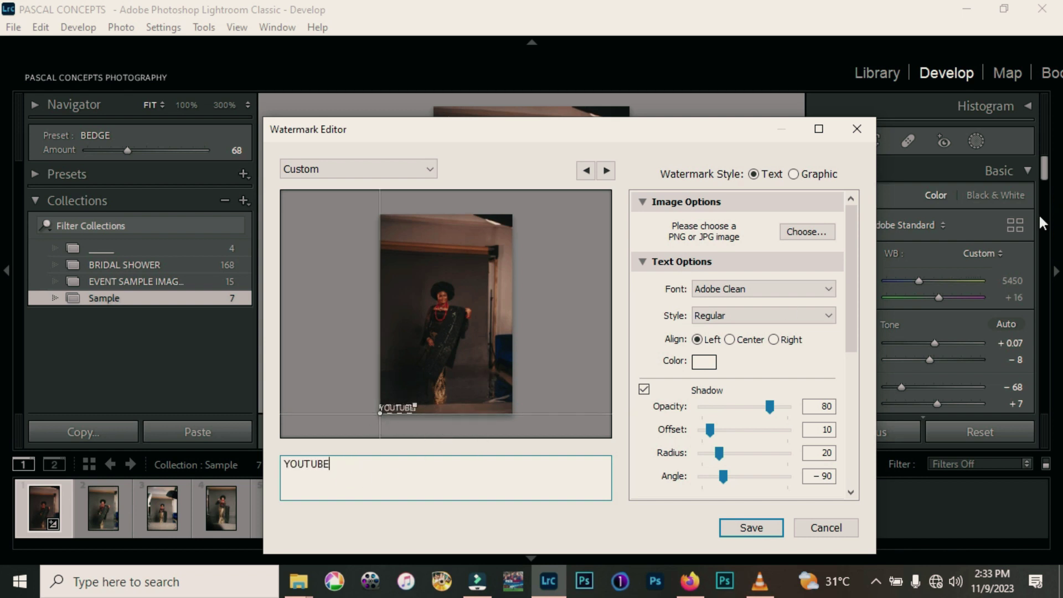
# - Anchor the YOUTUBE watermark bottom-right, keep size 11, fit it to the photo width, and inset it
pyautogui.scroll(-3, 838, 331)
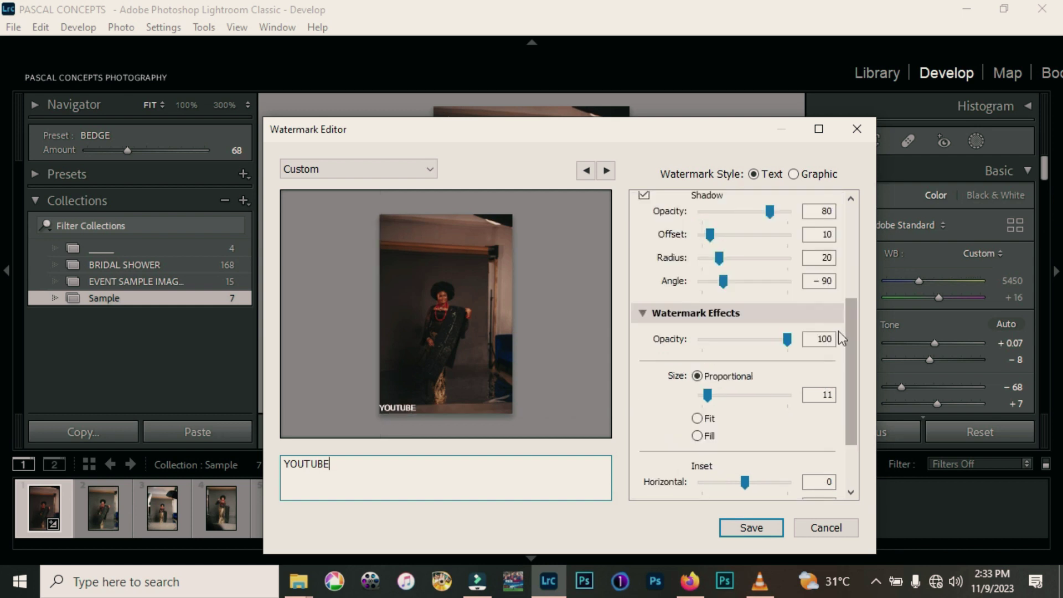
pyautogui.scroll(-2, 838, 366)
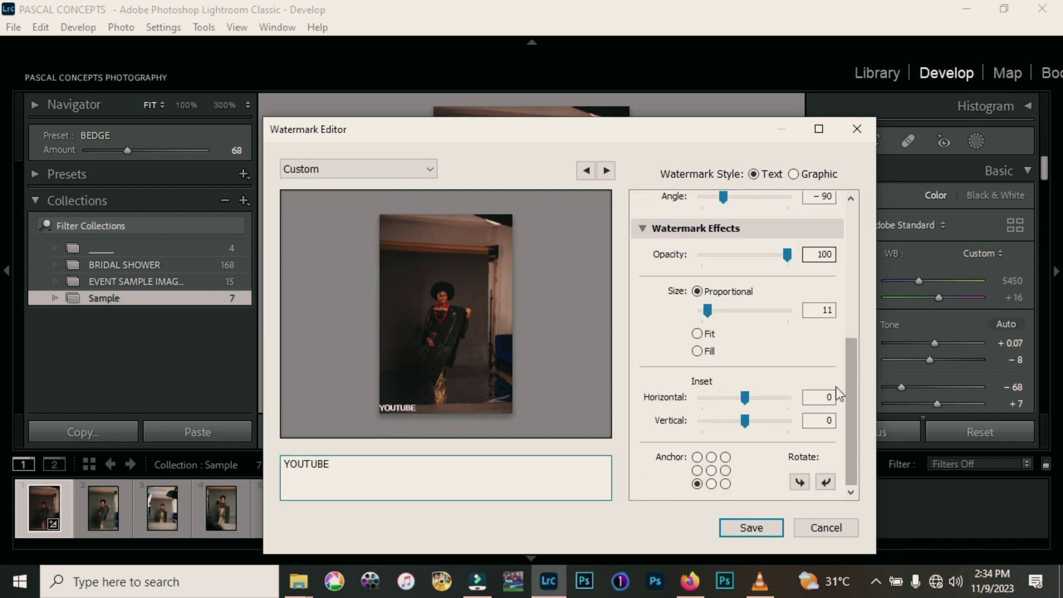
pyautogui.click(725, 484)
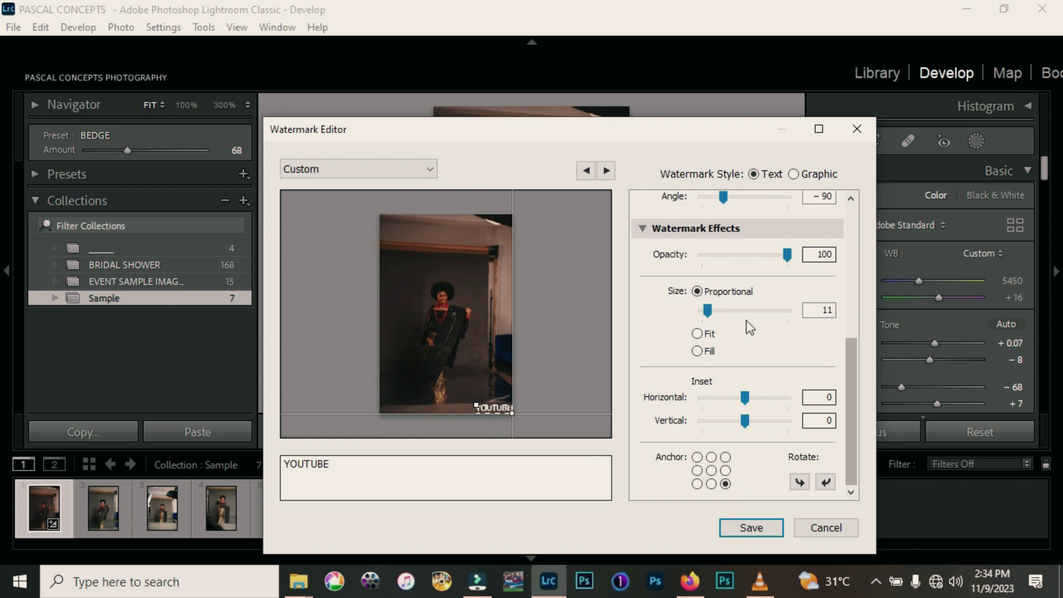
pyautogui.moveTo(709, 311); pyautogui.dragTo(741, 312)
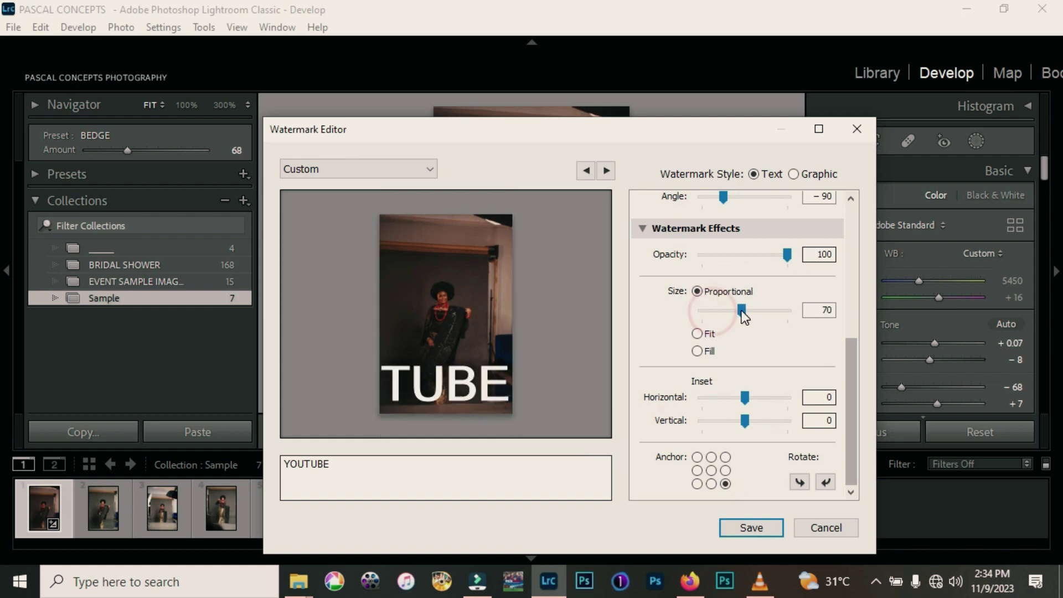
pyautogui.click(704, 310)
pyautogui.click(698, 333)
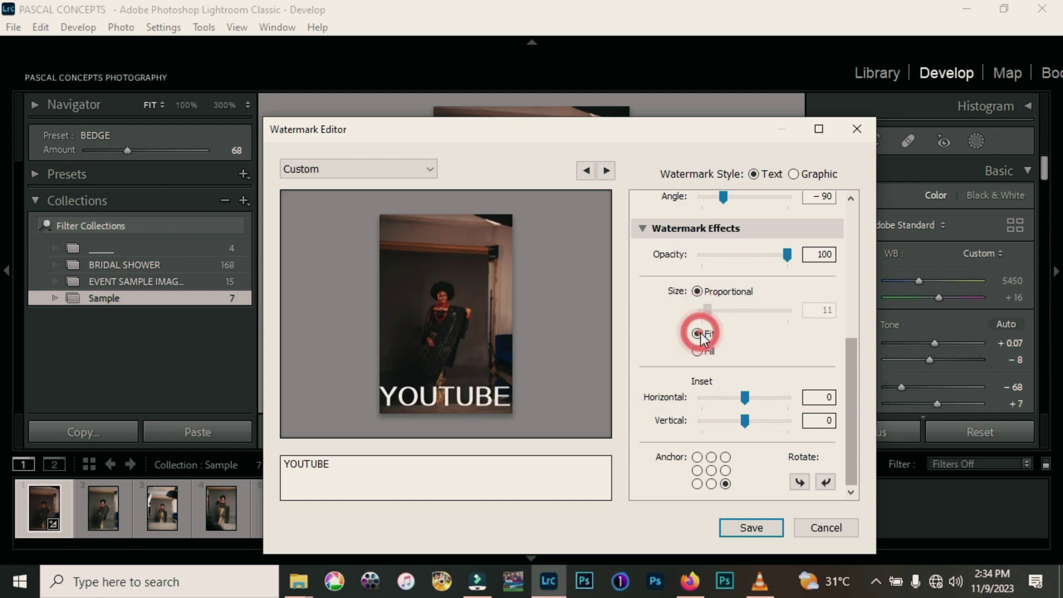
pyautogui.moveTo(745, 394); pyautogui.dragTo(730, 424)
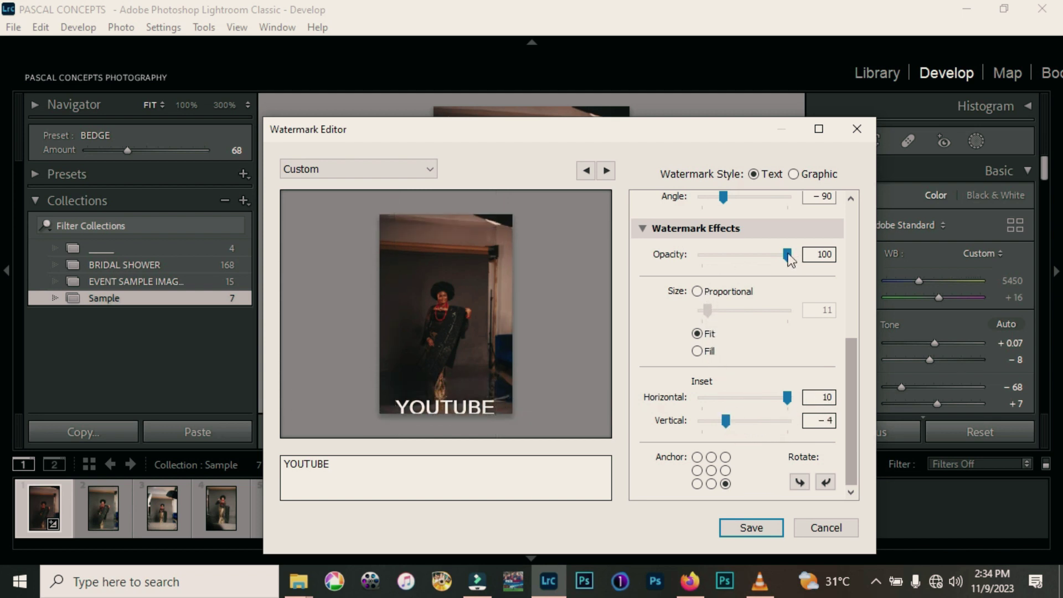
# - Bring the watermark opacity back up to 100, then switch to the Graphic watermark style
pyautogui.moveTo(789, 259); pyautogui.dragTo(790, 254)
pyautogui.click(714, 255)
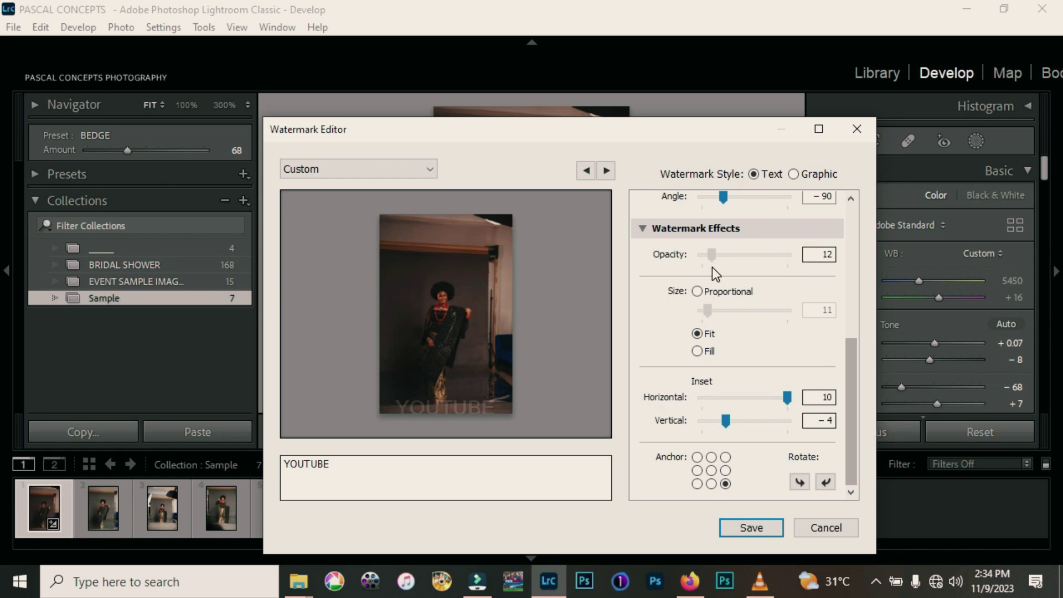
pyautogui.moveTo(713, 268); pyautogui.dragTo(786, 272)
pyautogui.scroll(5, 796, 344)
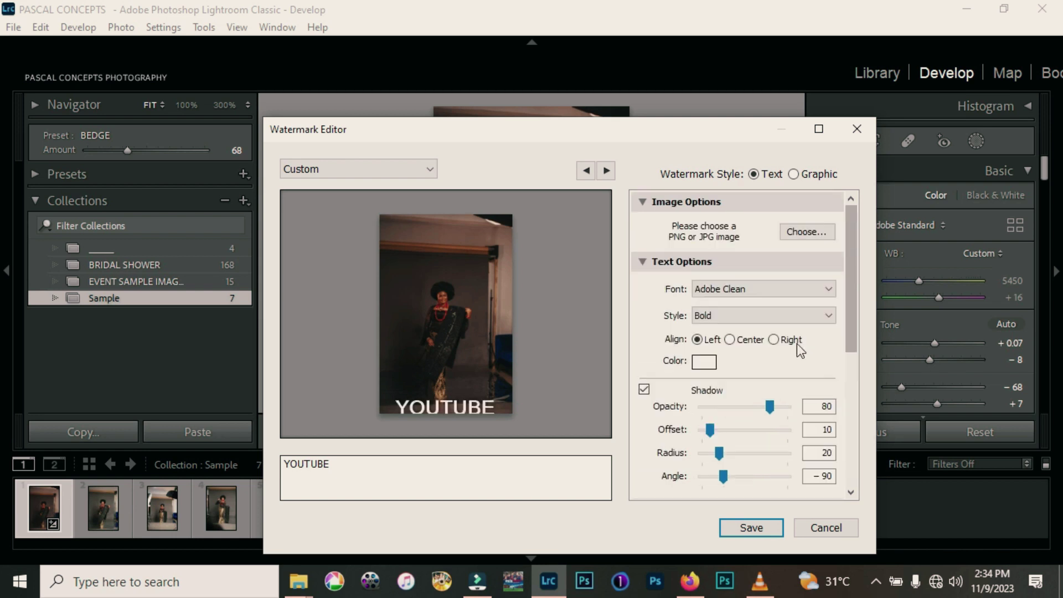
pyautogui.click(794, 175)
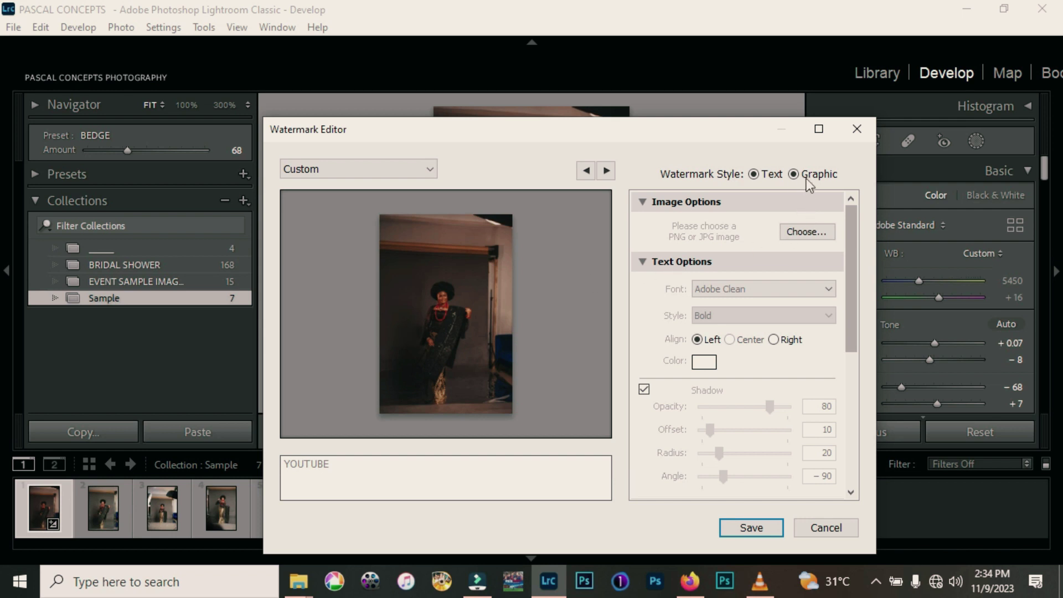
# - Choose the signature PNG named 1 as the graphic watermark image
pyautogui.click(817, 233)
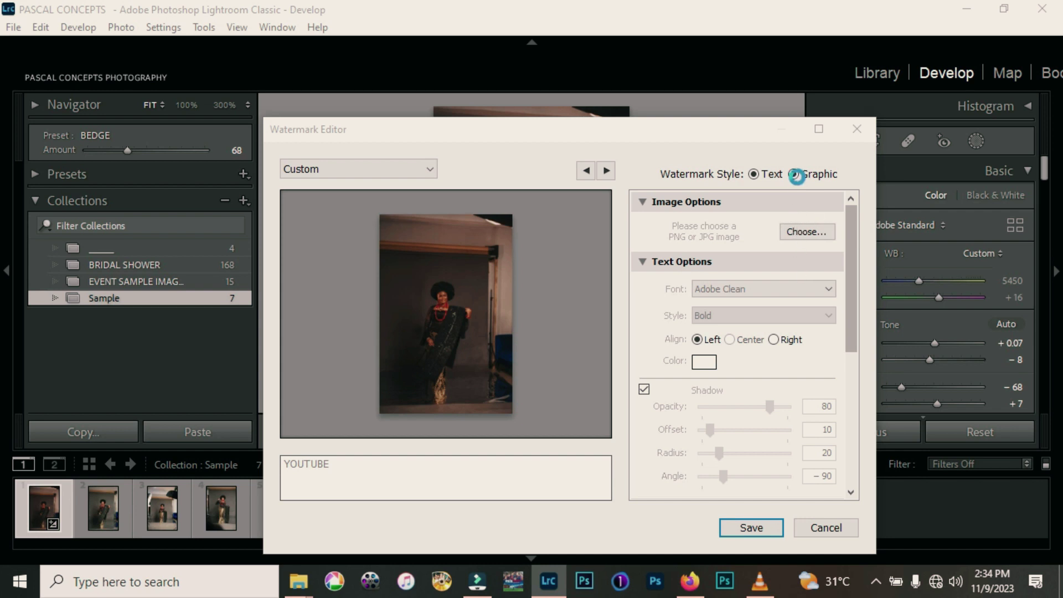
pyautogui.click(806, 232)
pyautogui.click(605, 148)
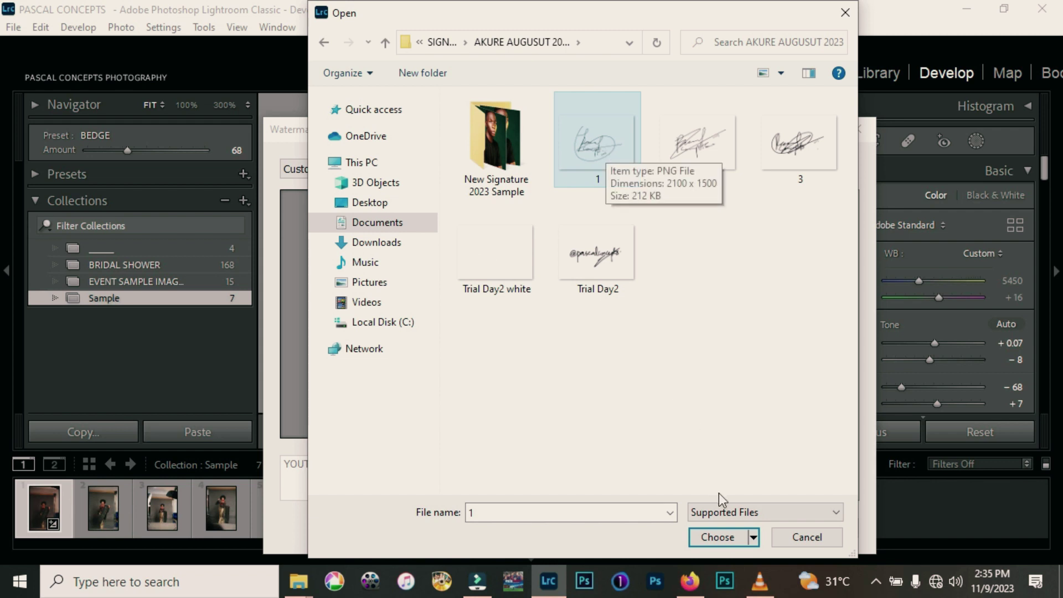
pyautogui.click(723, 537)
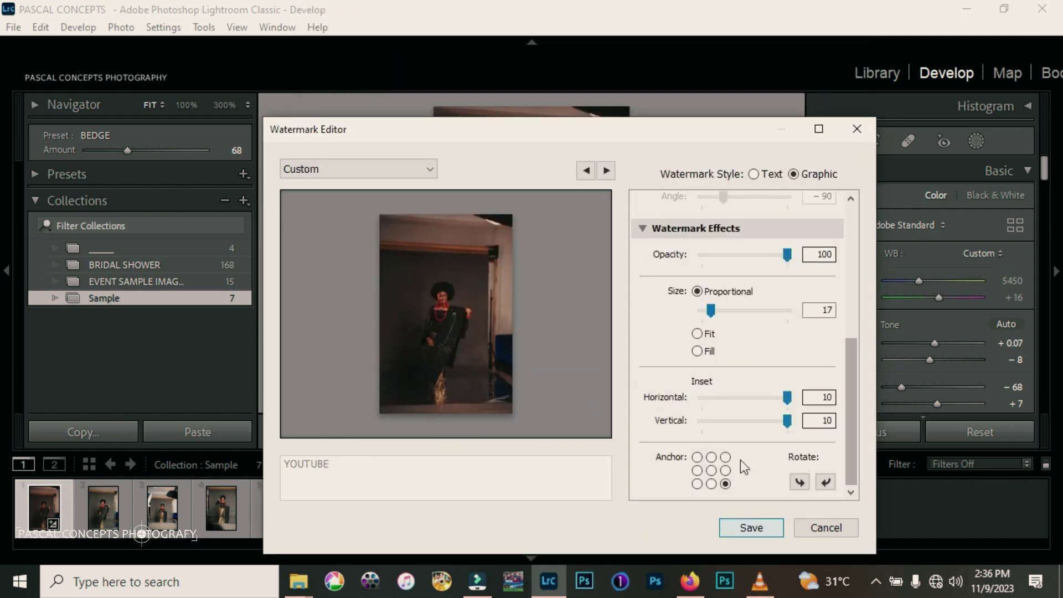
# - Save the watermark settings as a new preset named YOUTUBE
pyautogui.click(758, 528)
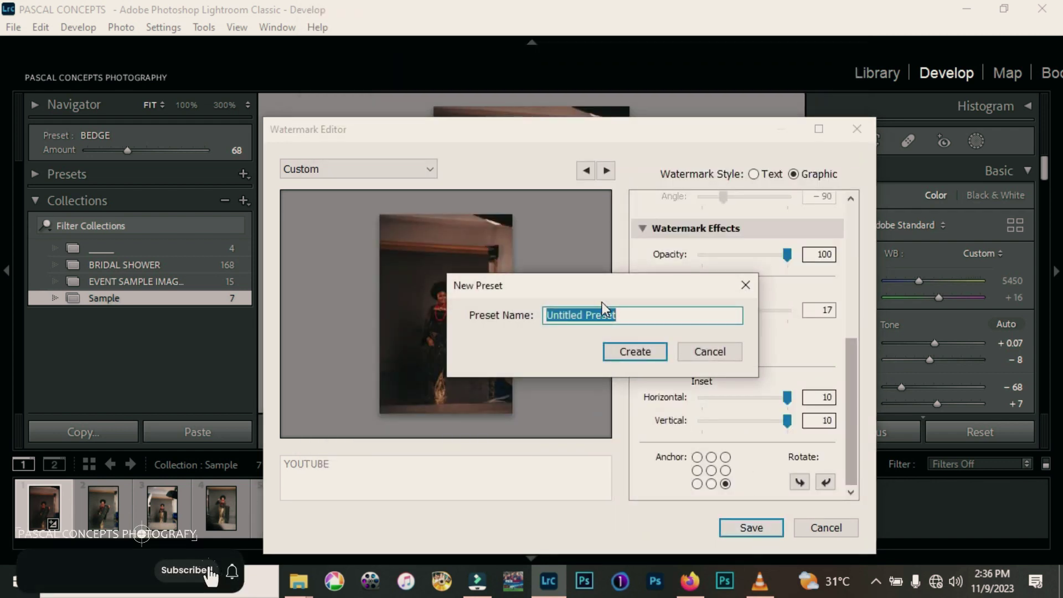
pyautogui.write('YOUTUBE')
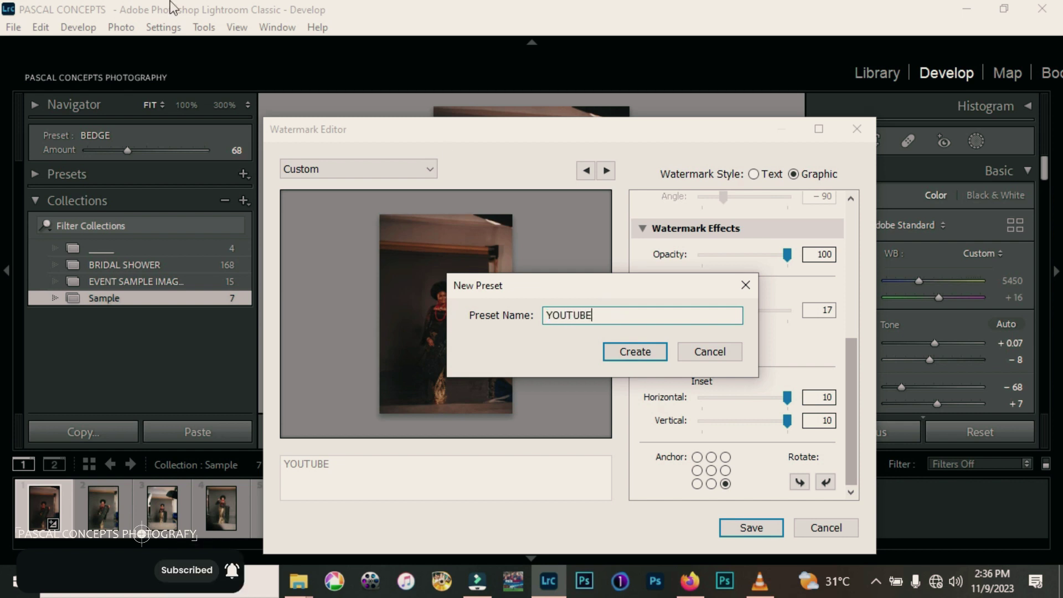
pyautogui.click(645, 354)
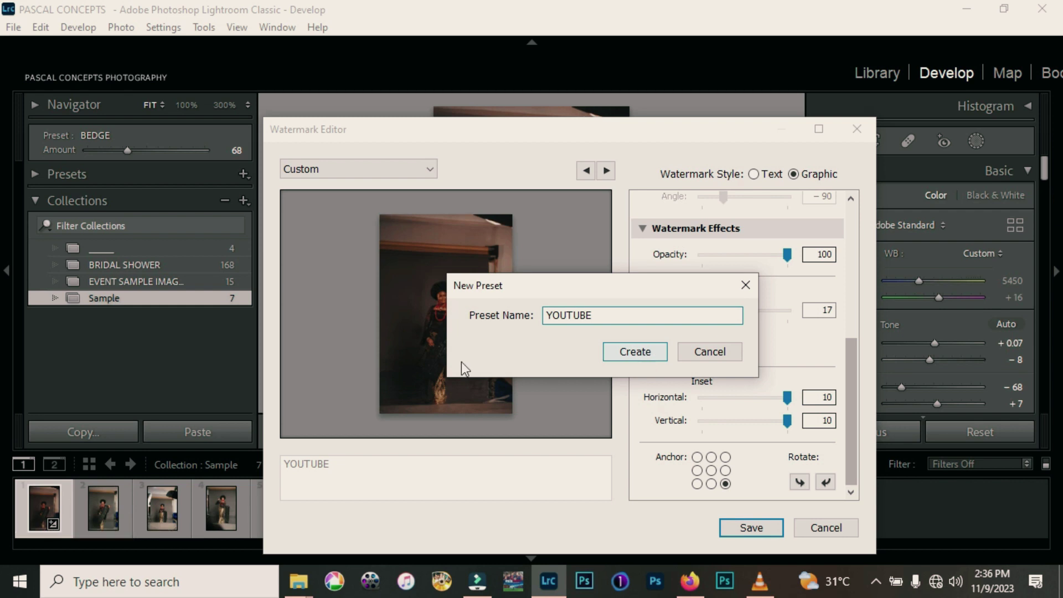
pyautogui.click(13, 29)
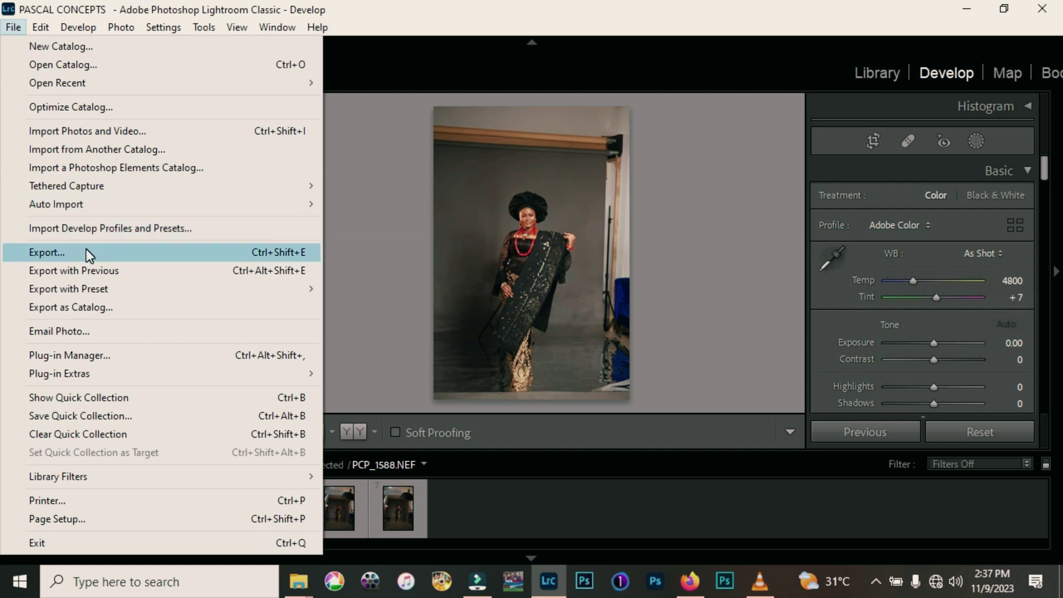
# - Open File > Export and check the presets offered in the Watermark list
pyautogui.click(190, 253)
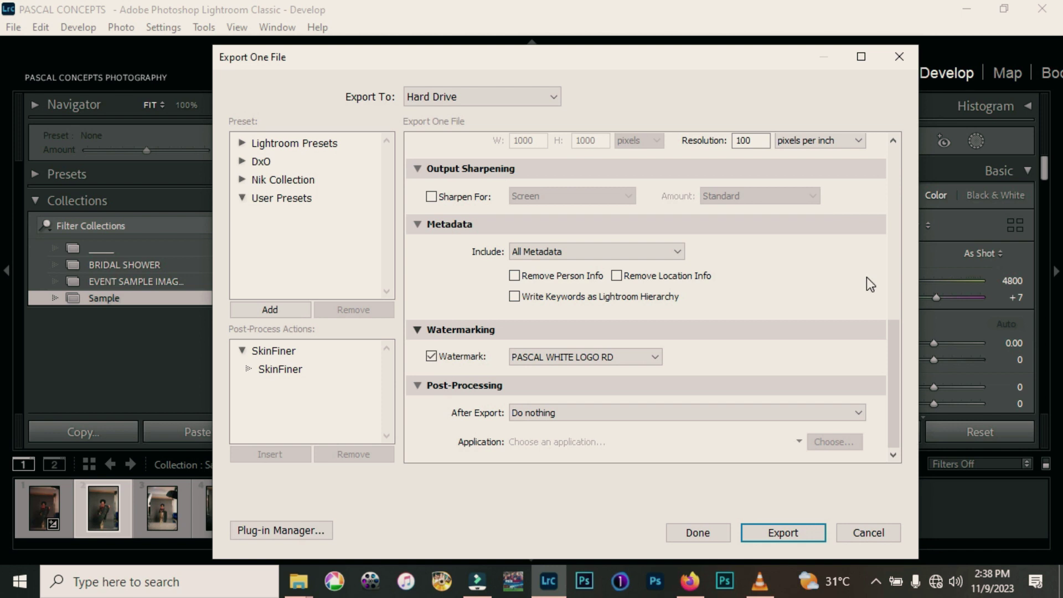
pyautogui.click(585, 357)
pyautogui.moveTo(352, 576)
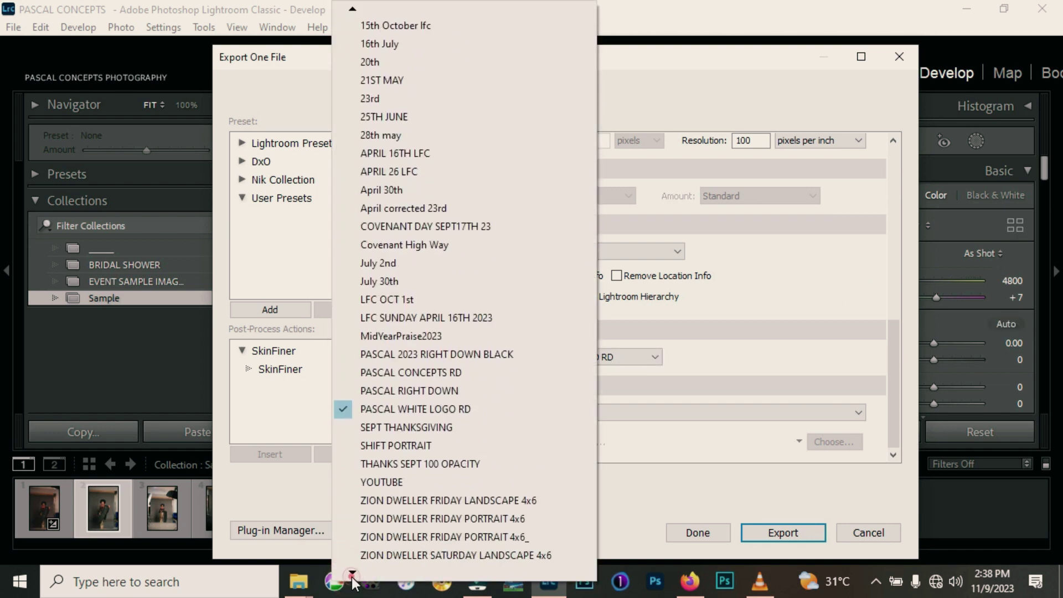
pyautogui.scroll(4, 359, 299)
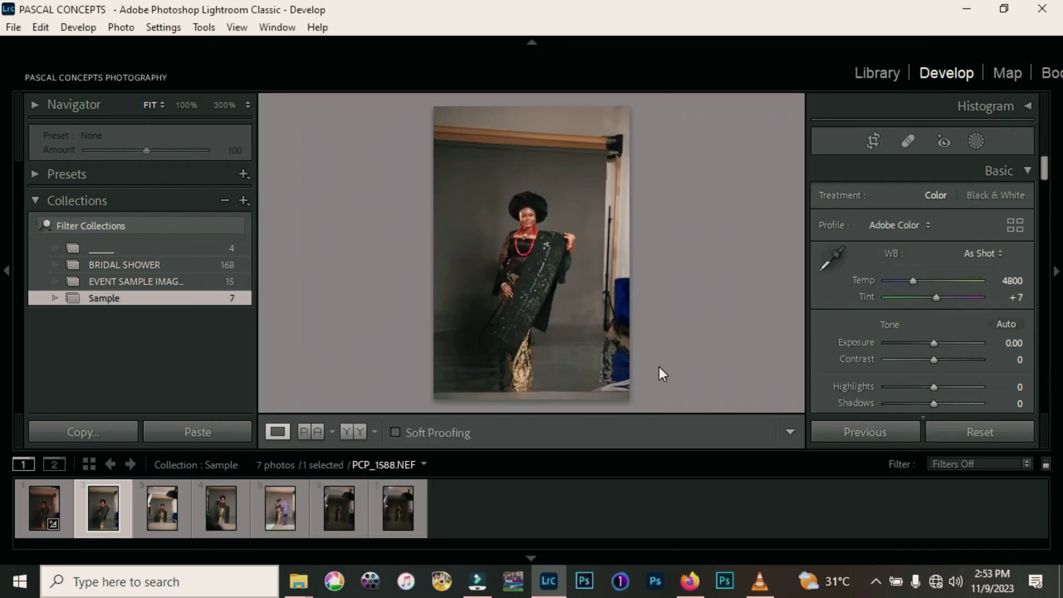
pyautogui.click(39, 26)
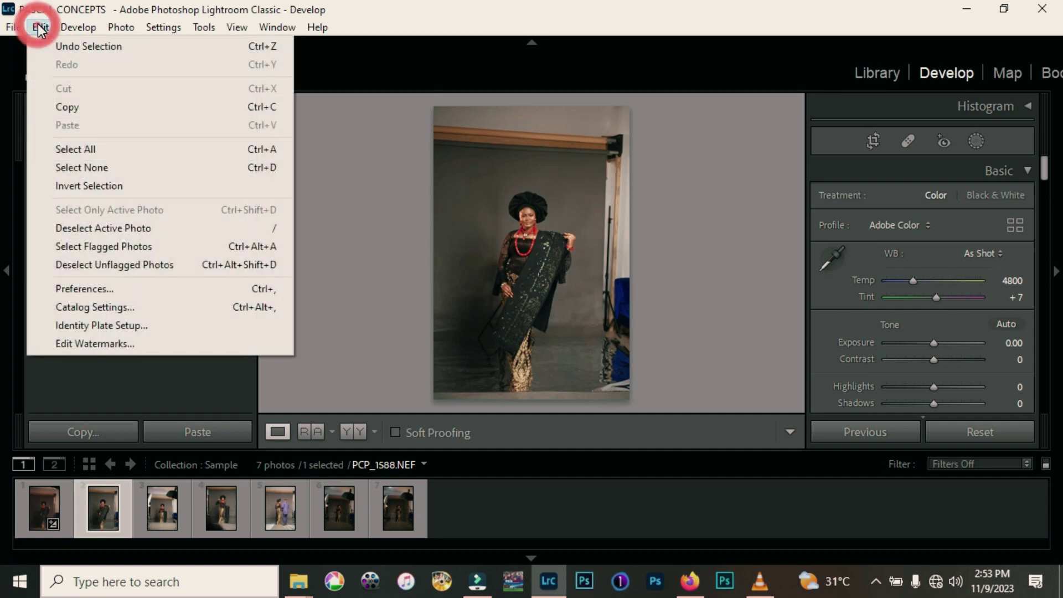
# - In the Watermark Editor, load the 14th May preset and delete it, confirming the deletion
pyautogui.click(84, 343)
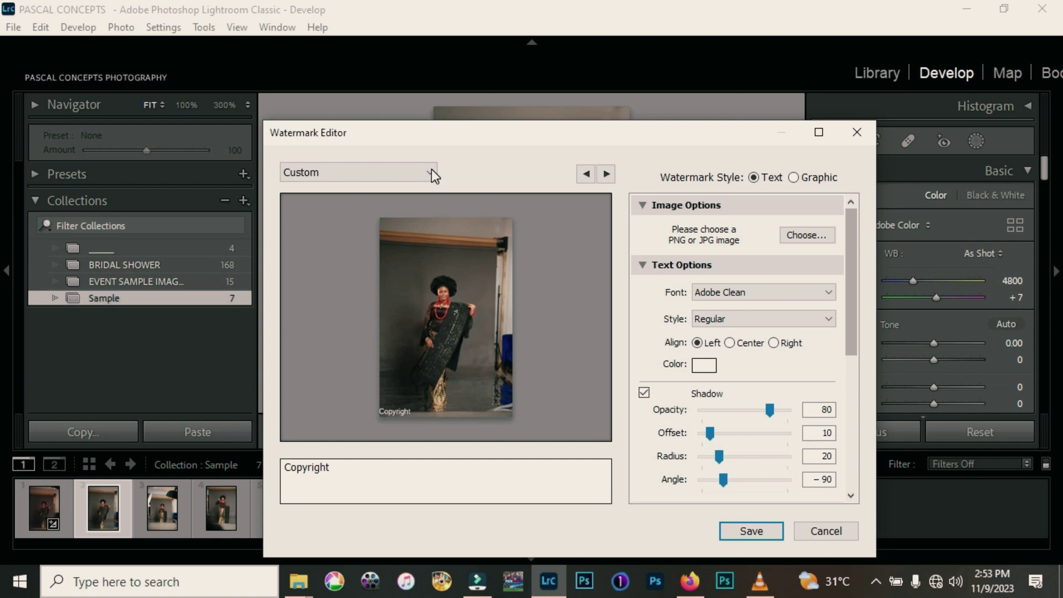
pyautogui.click(431, 175)
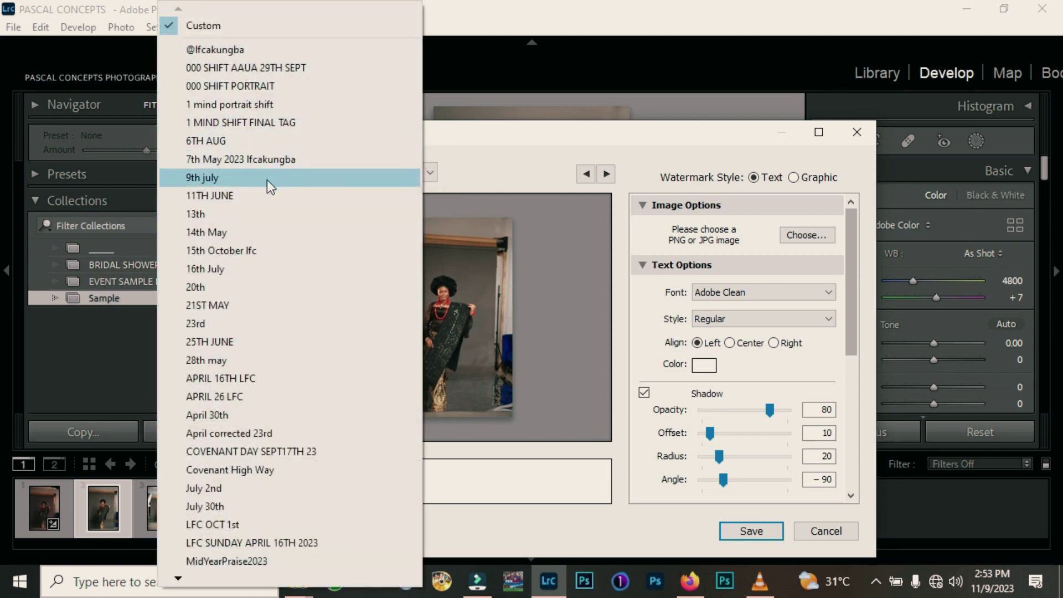
pyautogui.moveTo(178, 579)
pyautogui.moveTo(182, 12)
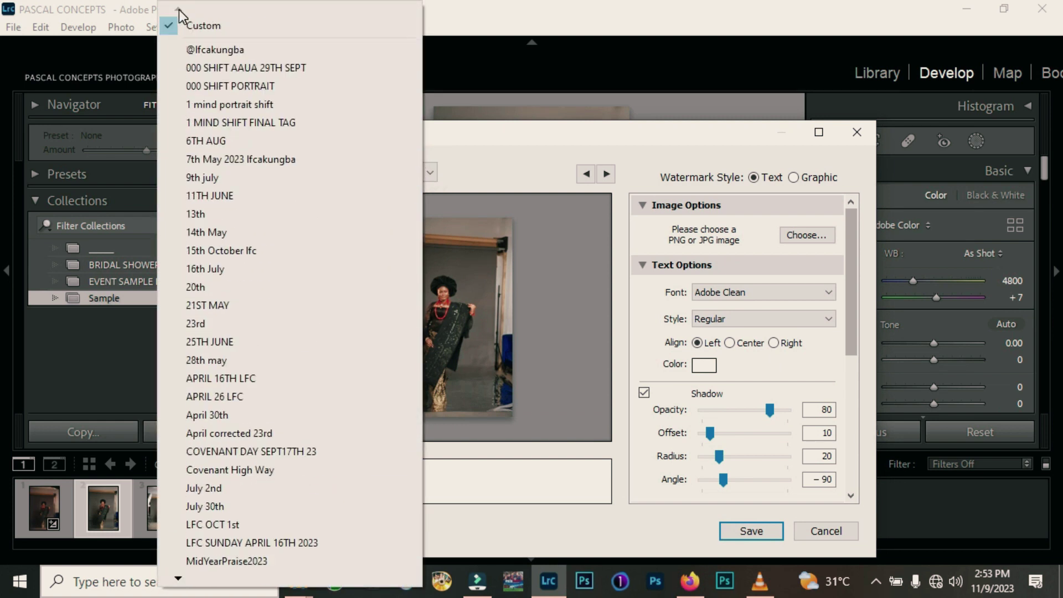
pyautogui.click(210, 227)
pyautogui.click(357, 172)
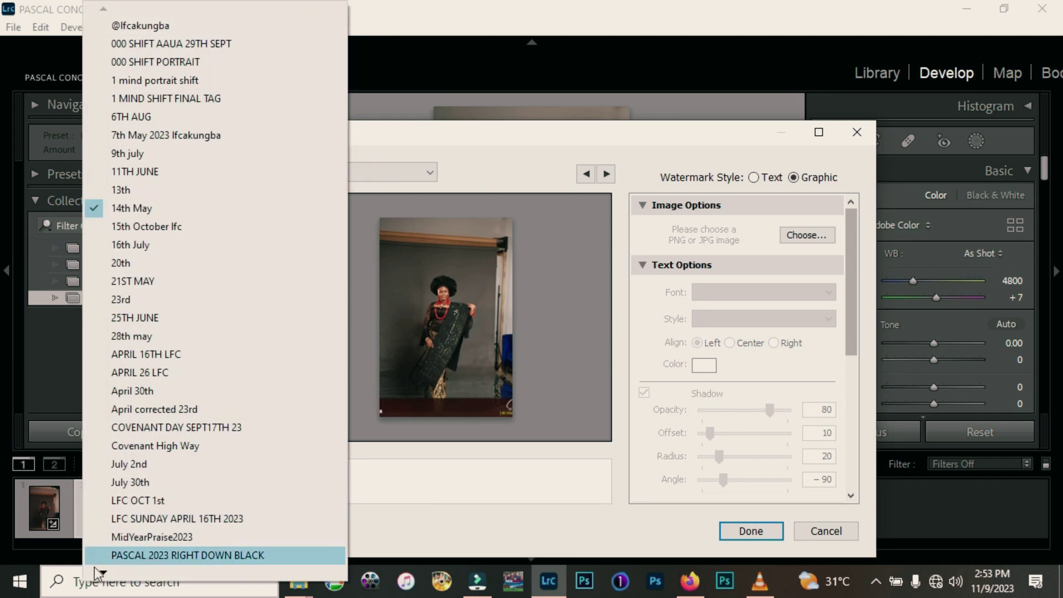
pyautogui.click(104, 576)
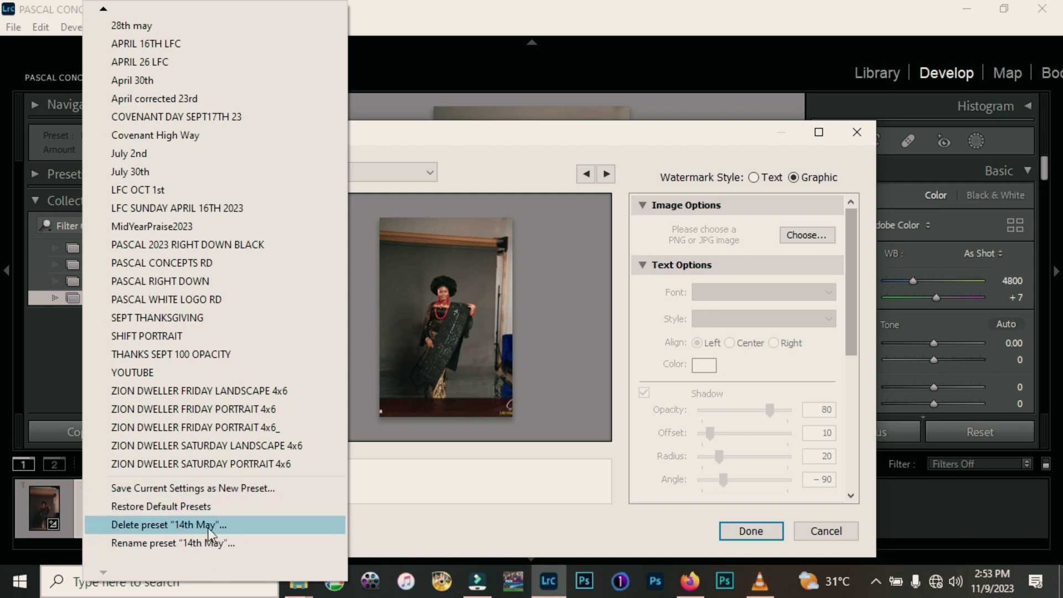
pyautogui.click(204, 526)
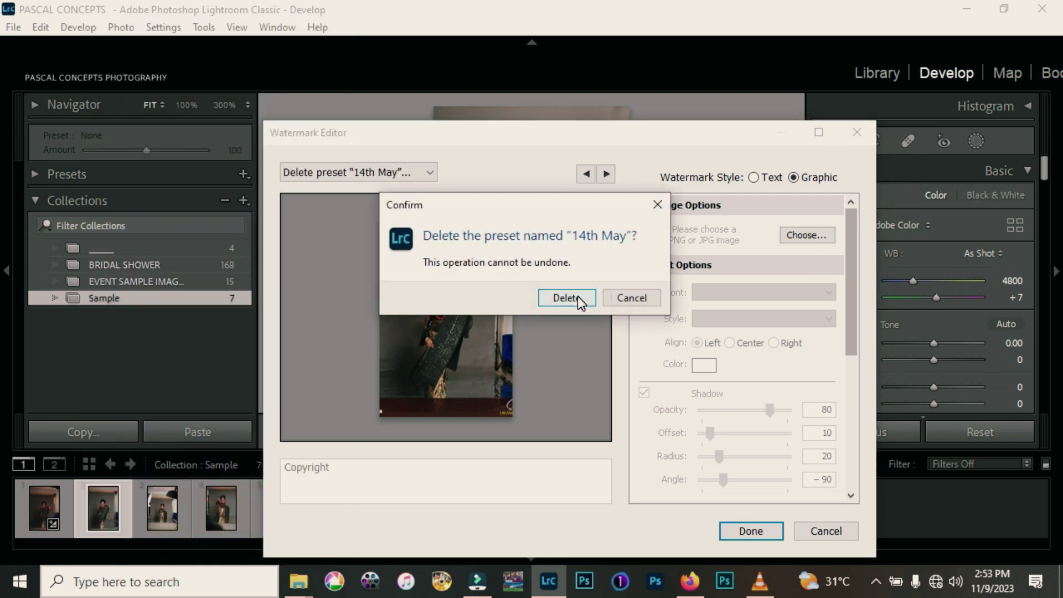
pyautogui.click(575, 297)
pyautogui.click(429, 176)
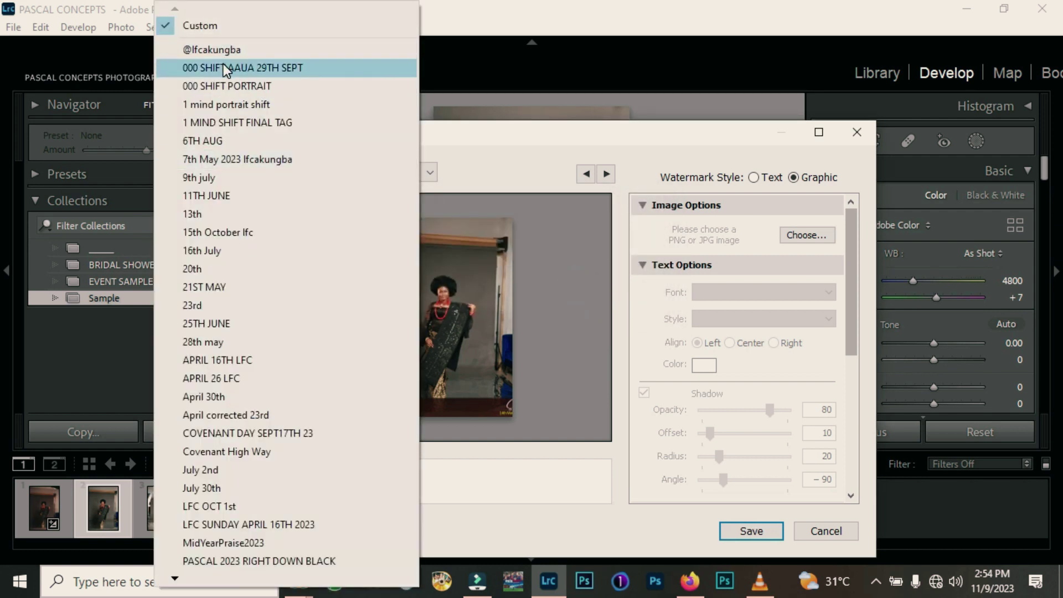
# - Load the 000 SHIFT AAUA 29TH SEPT preset and delete it
pyautogui.click(224, 66)
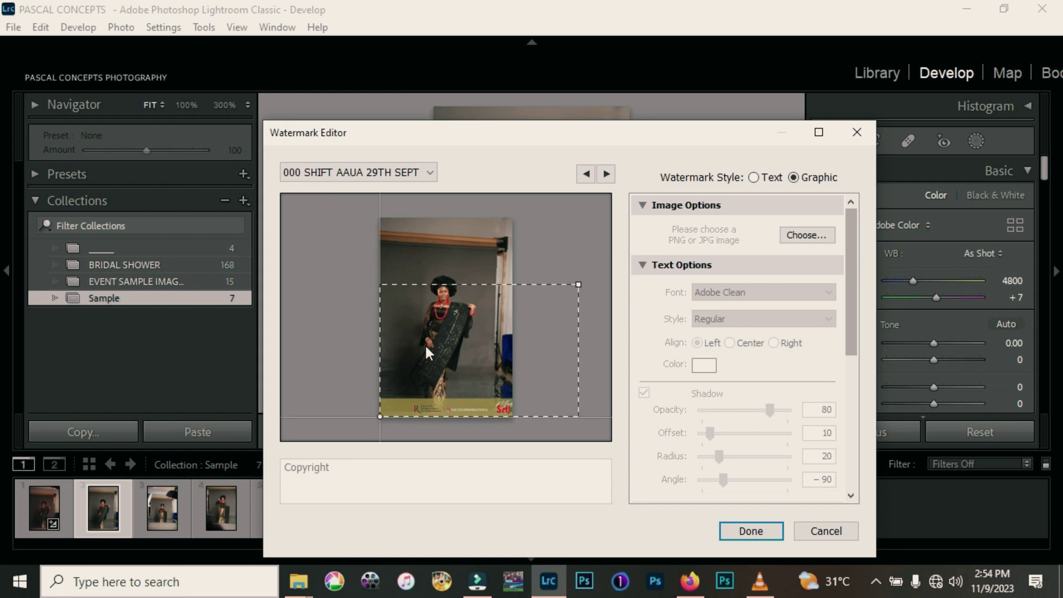
pyautogui.click(344, 172)
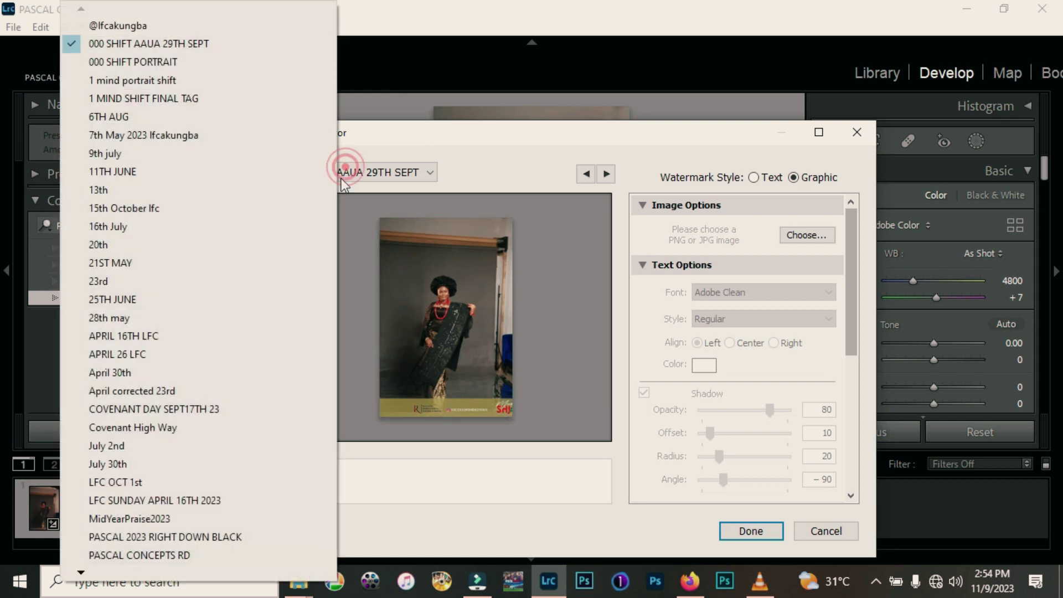
pyautogui.moveTo(81, 572)
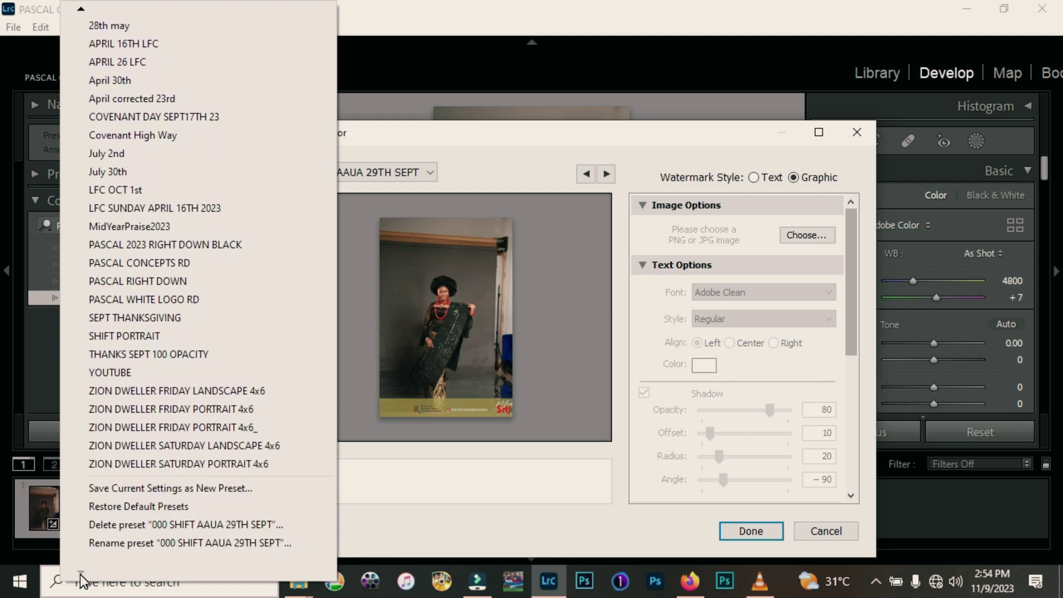
pyautogui.click(171, 524)
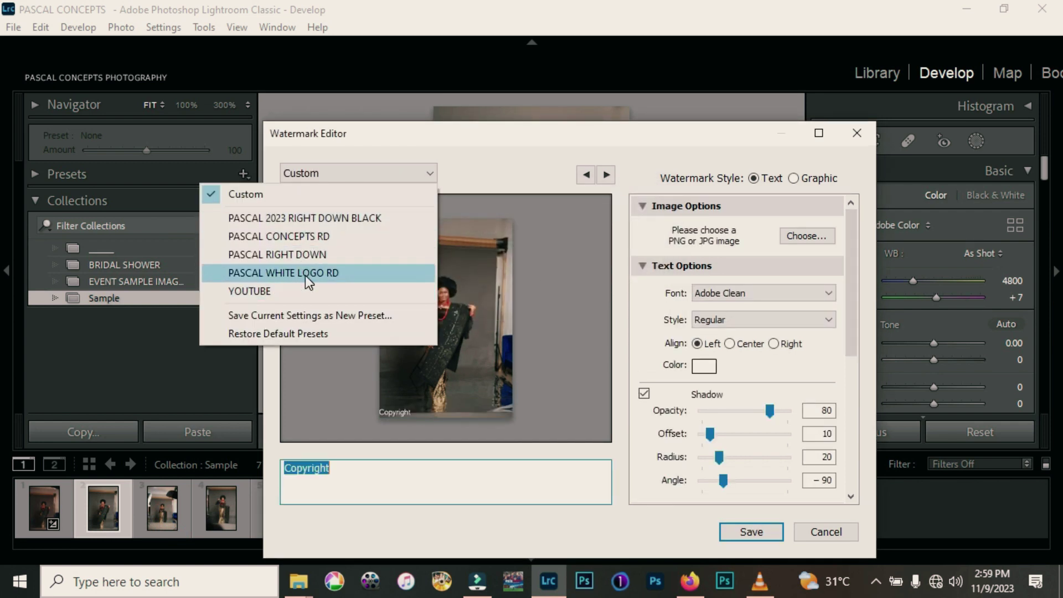
# - Review the remaining PASCAL presets, ending on PASCAL 2023 RIGHT DOWN BLACK
pyautogui.click(309, 237)
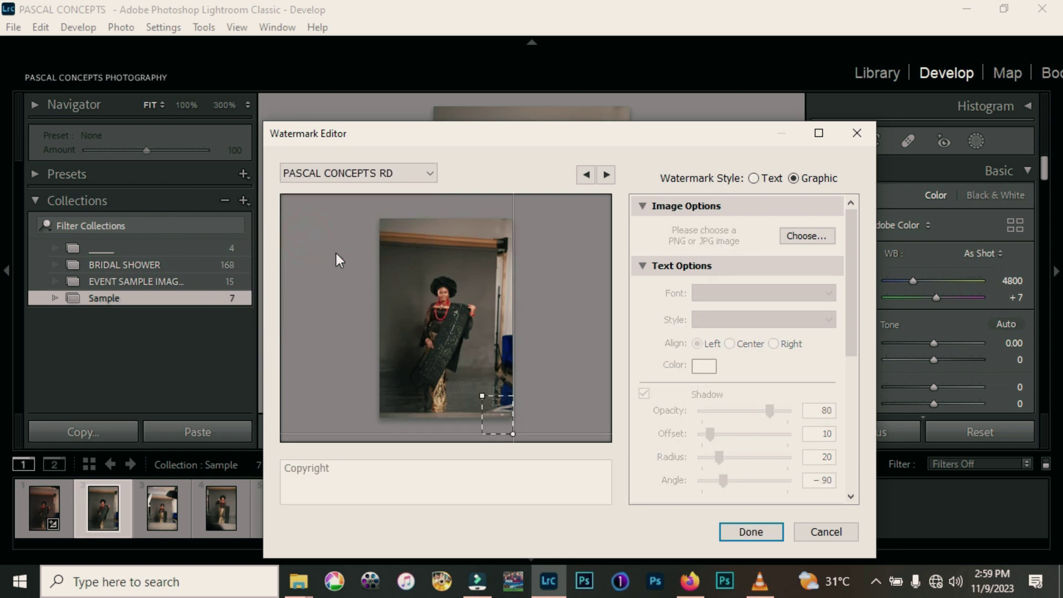
pyautogui.click(358, 173)
pyautogui.click(290, 230)
pyautogui.click(358, 173)
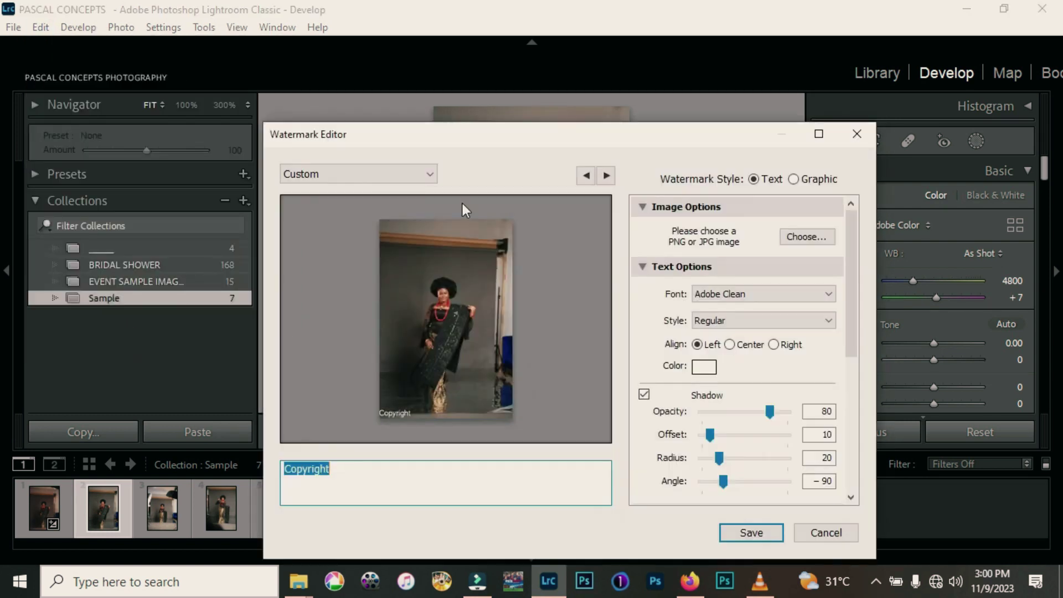
pyautogui.click(427, 174)
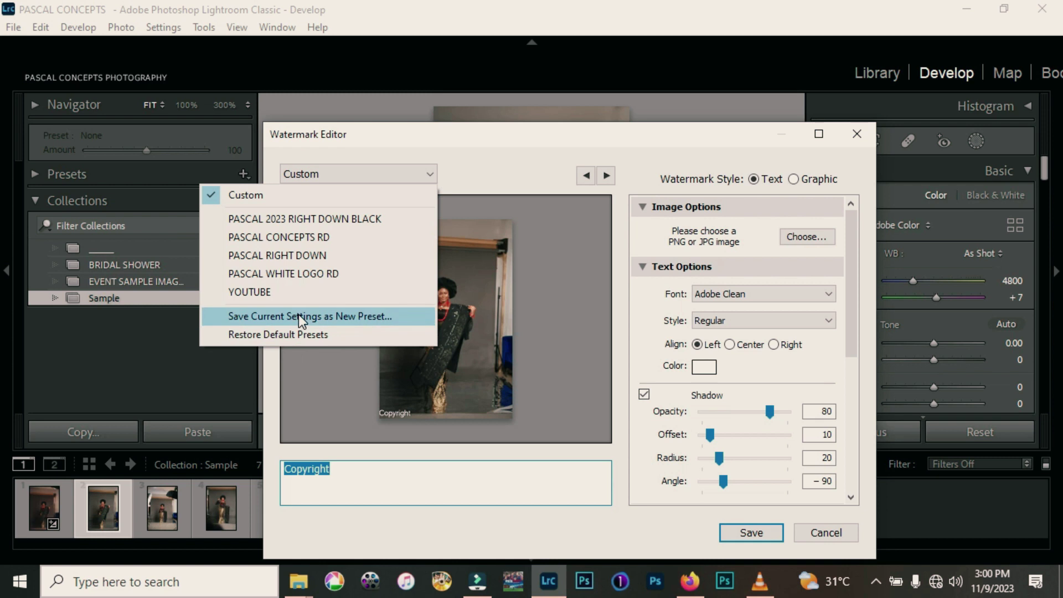
pyautogui.click(307, 218)
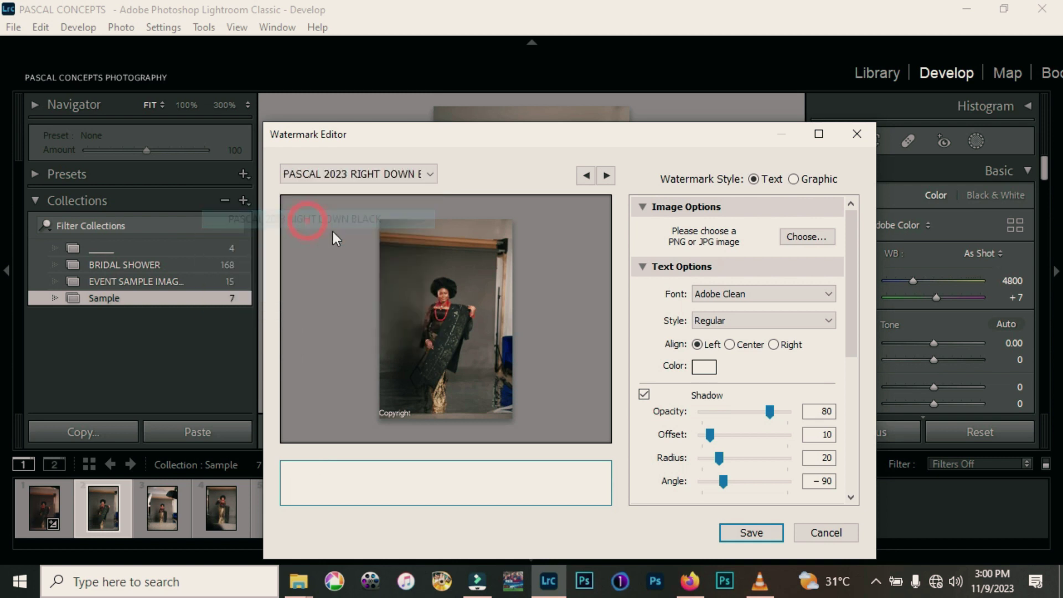
pyautogui.click(367, 173)
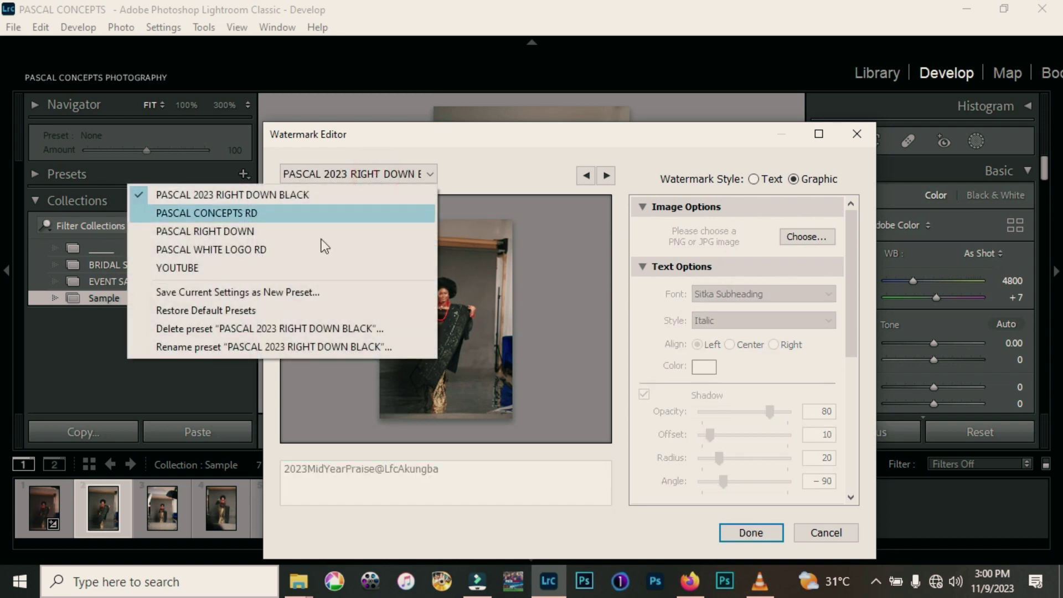